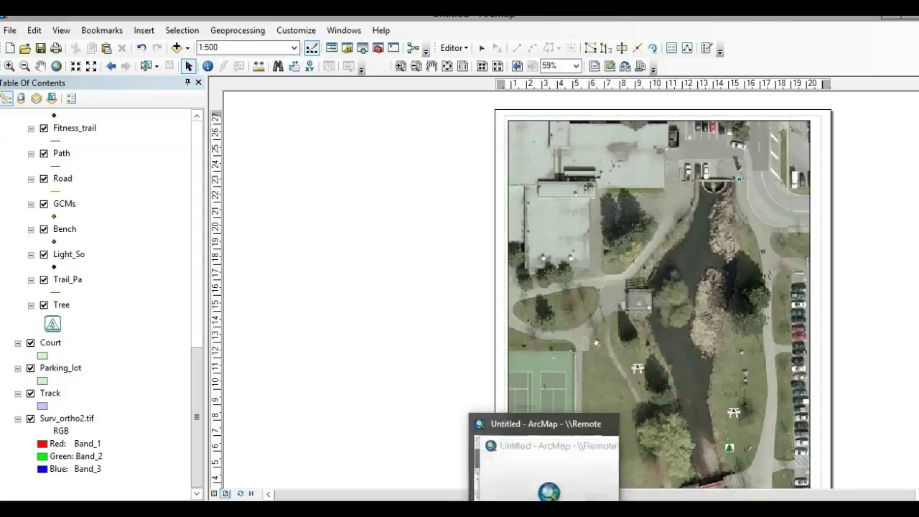
# - Call up the MaintenanceMap.pdf preview from the Acrobat Reader taskbar button
pyautogui.moveTo(655, 499)
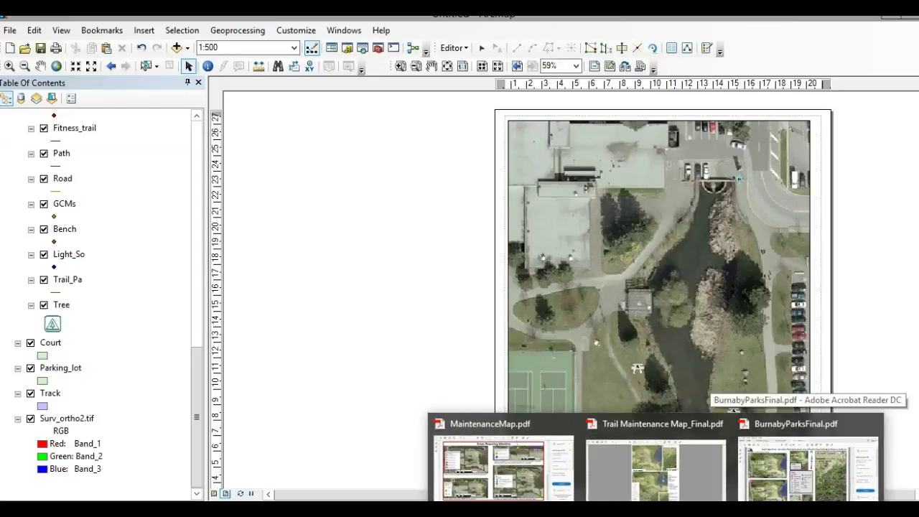
# - Bring MaintenanceMap.pdf forward, scroll through its sections, and zoom out on the page
pyautogui.click(540, 456)
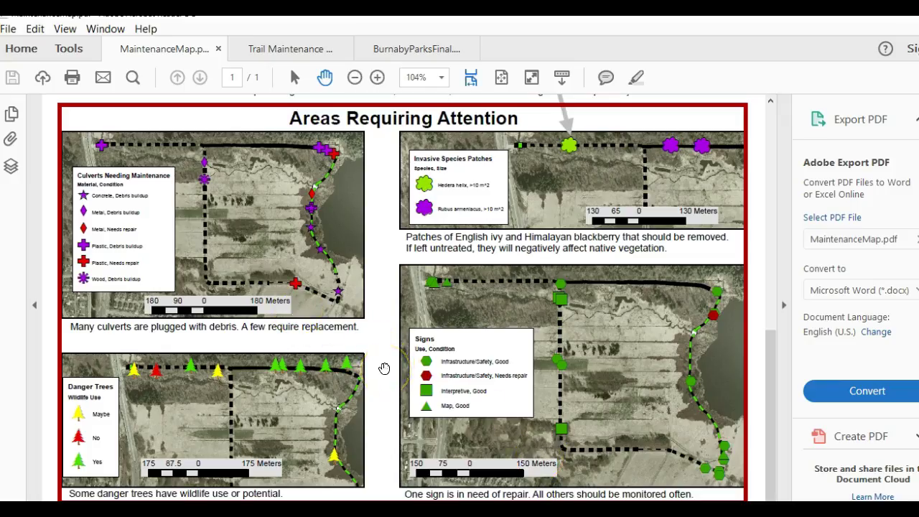
pyautogui.scroll(10, 384, 368)
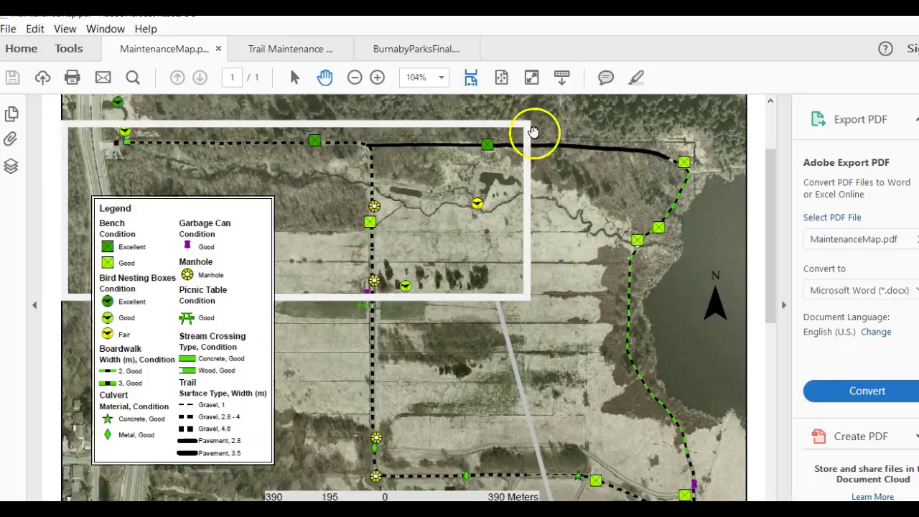
pyautogui.scroll(-1, 494, 308)
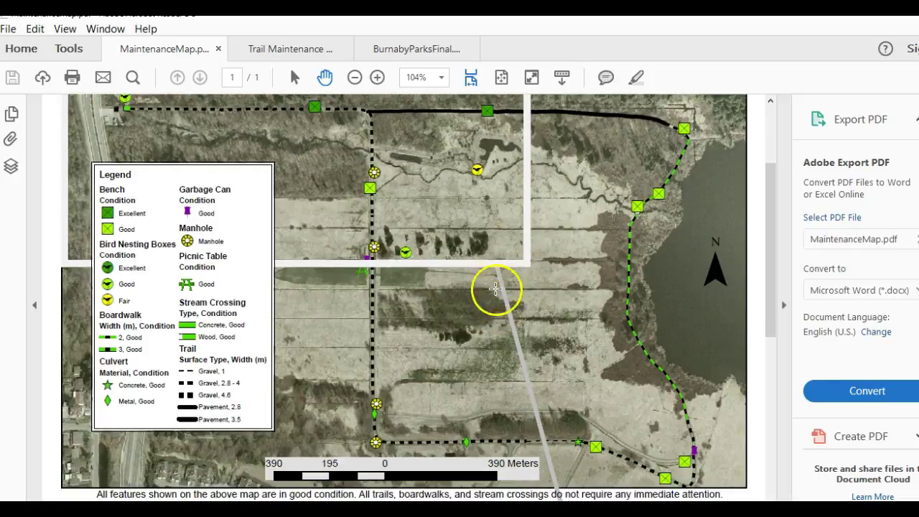
pyautogui.scroll(-5, 496, 288)
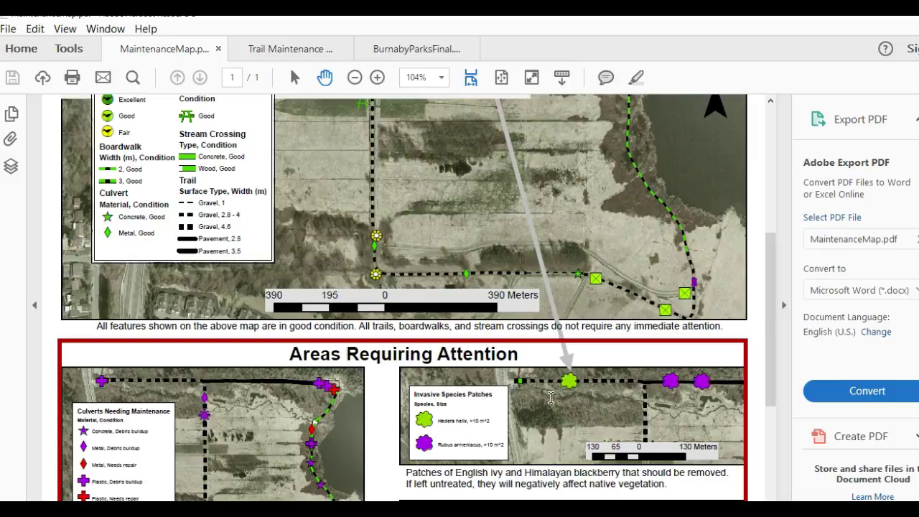
pyautogui.scroll(-5, 494, 401)
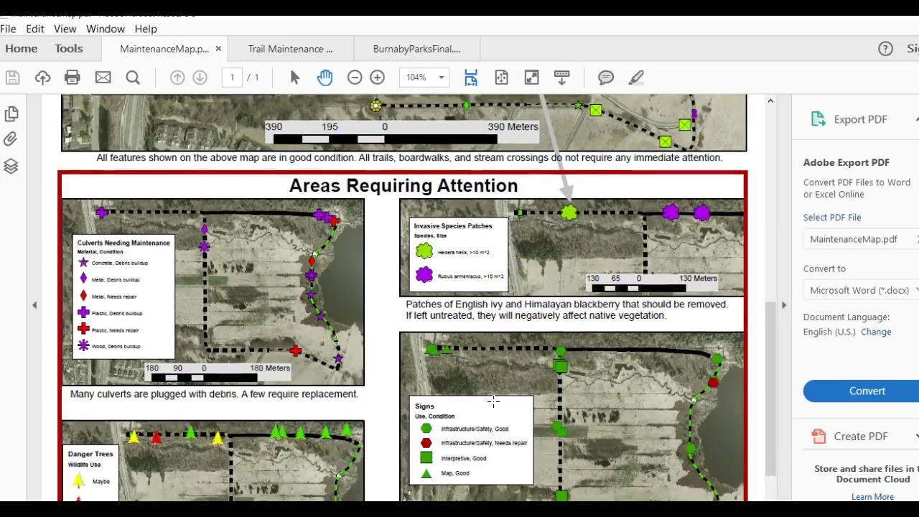
pyautogui.scroll(-2, 494, 401)
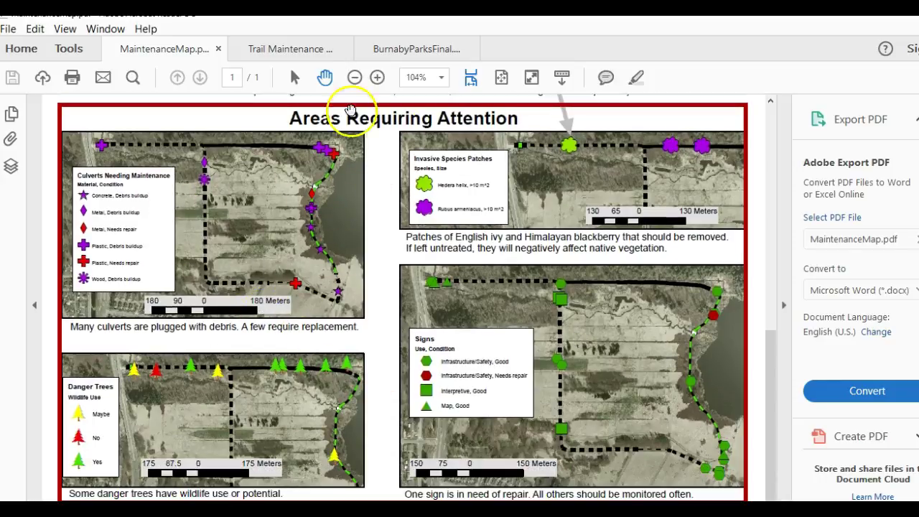
pyautogui.click(355, 77)
# - Zoom out to 45.5%, then zoom in to 125% and scroll through the Areas Requiring Attention maps
pyautogui.click(355, 77)
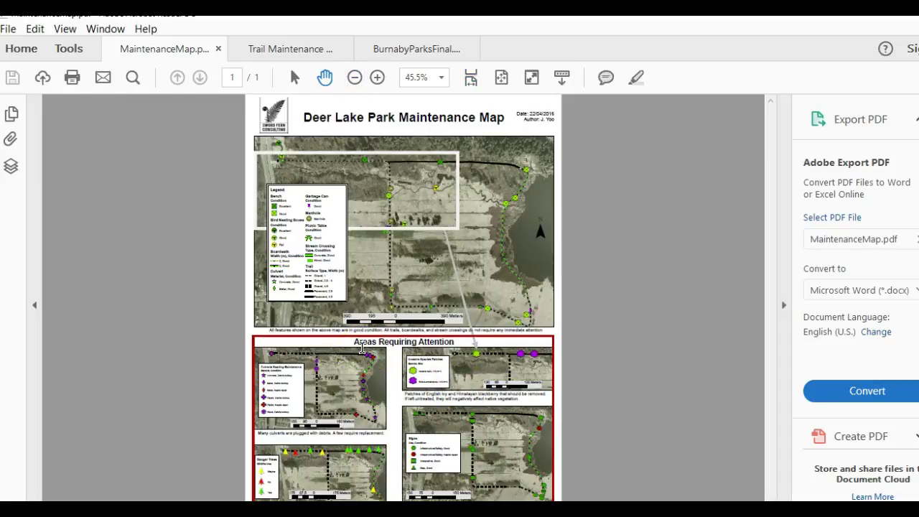
pyautogui.click(378, 77)
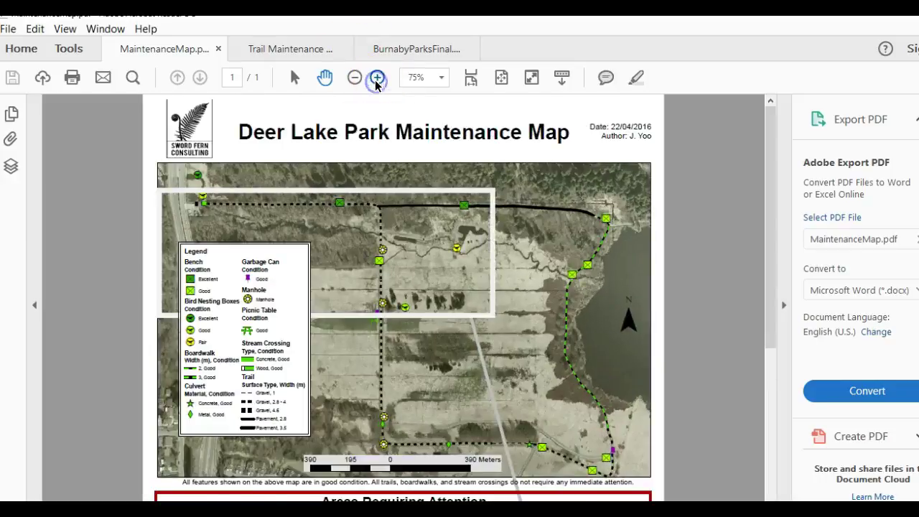
pyautogui.click(377, 77)
pyautogui.click(377, 77)
pyautogui.scroll(-8, 436, 295)
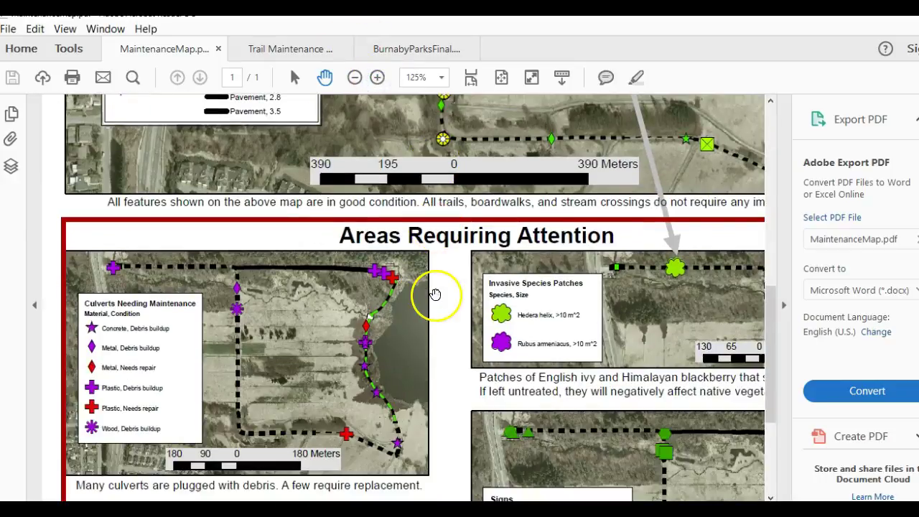
pyautogui.scroll(-2, 435, 294)
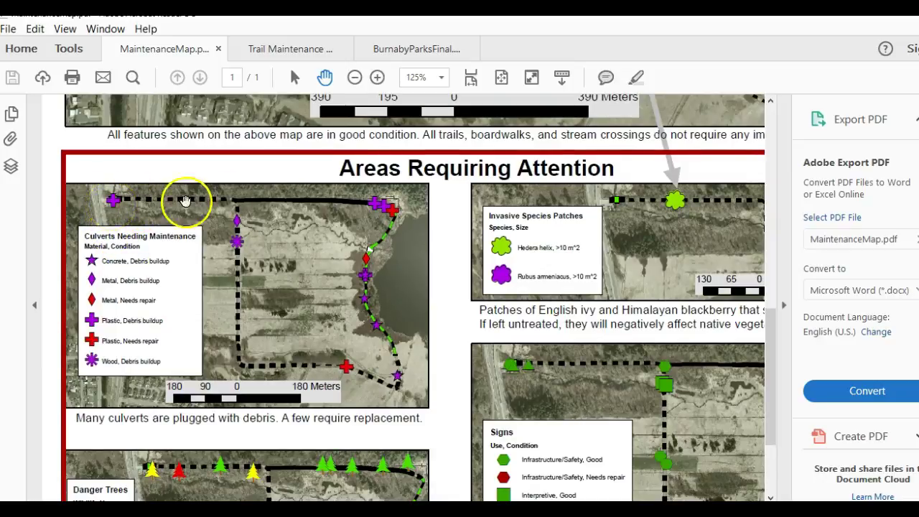
pyautogui.scroll(-4, 317, 373)
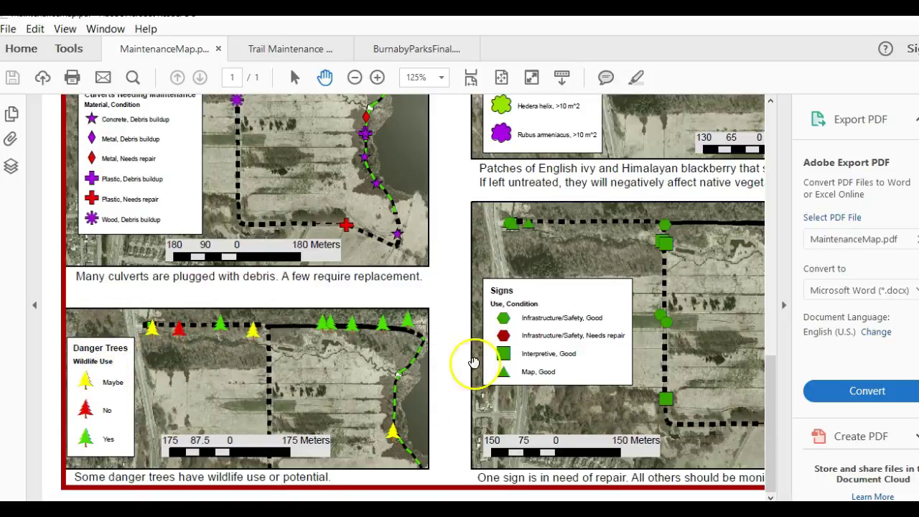
pyautogui.scroll(3, 571, 285)
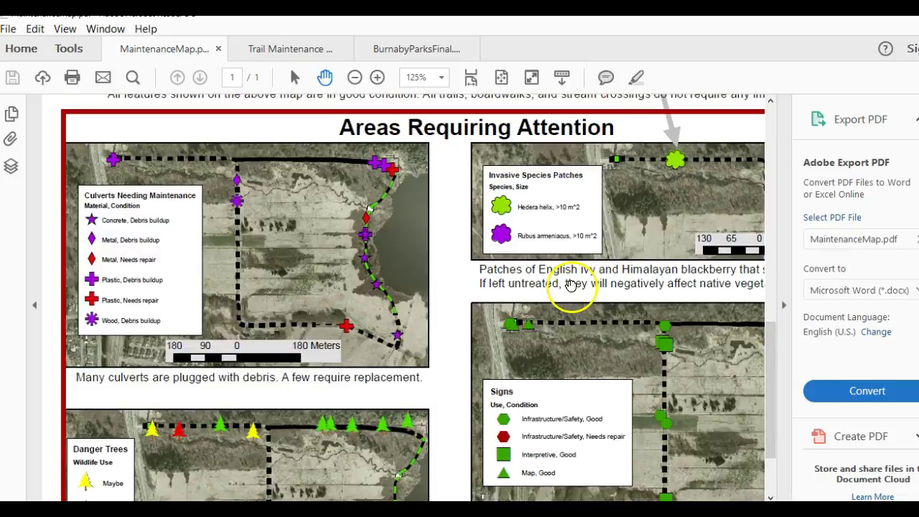
pyautogui.scroll(-2, 626, 333)
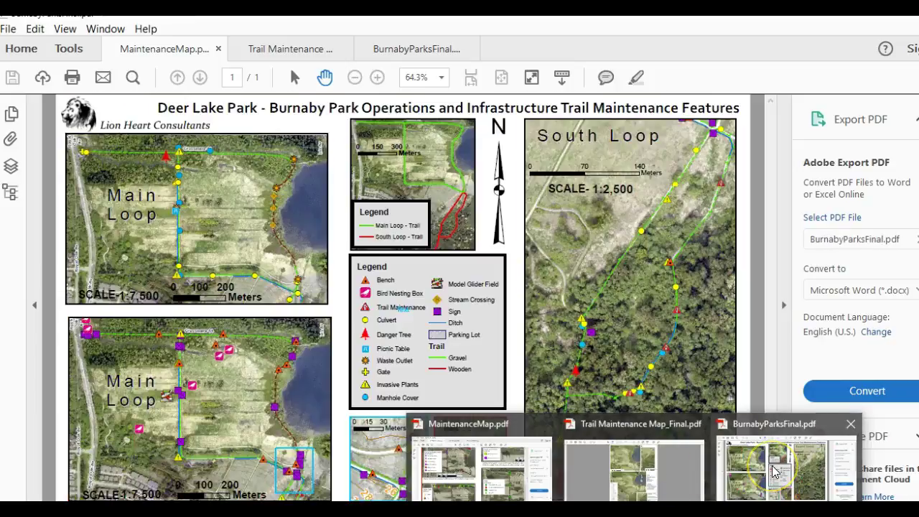
# - View BurnabyParksFinal.pdf briefly, then switch back to the ArcMap ortho-photo layout
pyautogui.click(774, 471)
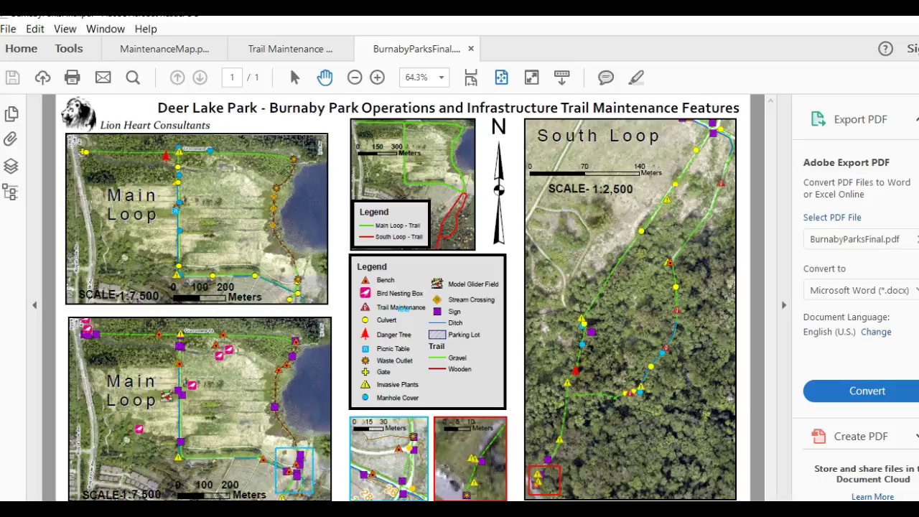
pyautogui.click(517, 467)
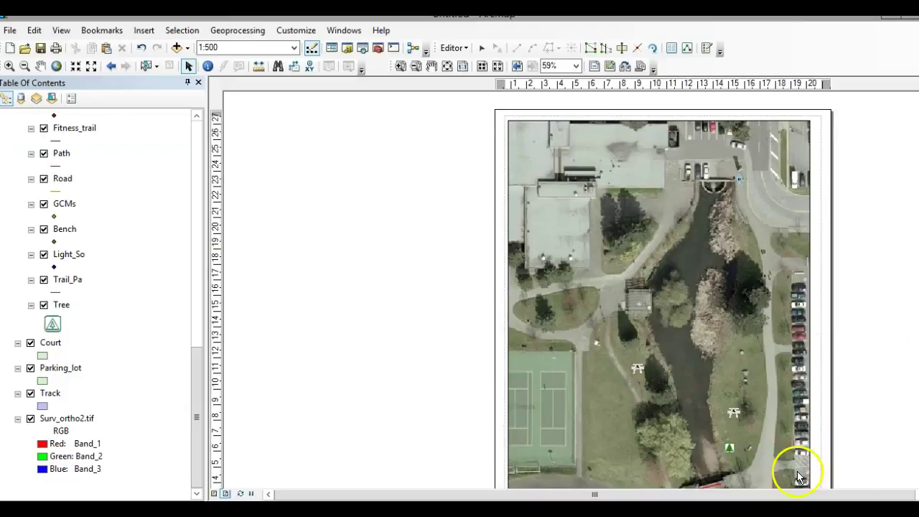
# - Drag the ortho-photo frame's top-left handle to shrink it into the page's lower-right corner, then select Layers
pyautogui.click(214, 495)
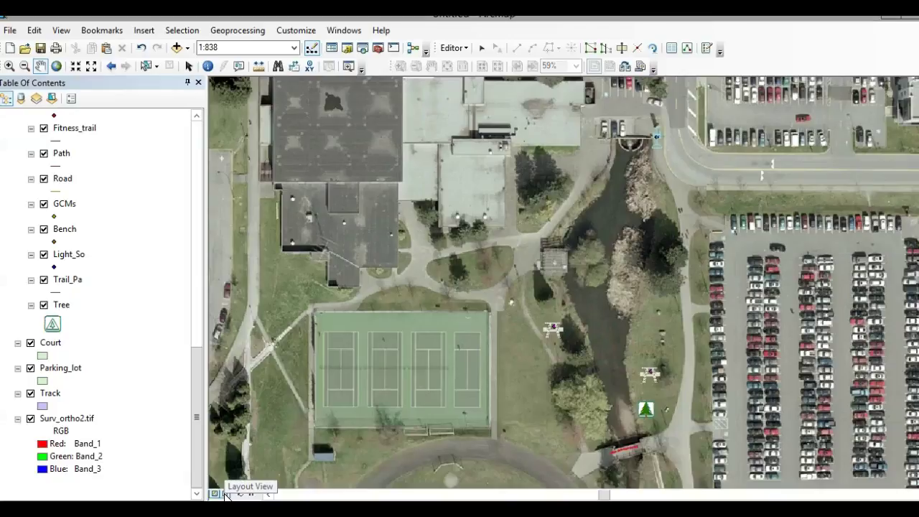
pyautogui.click(226, 494)
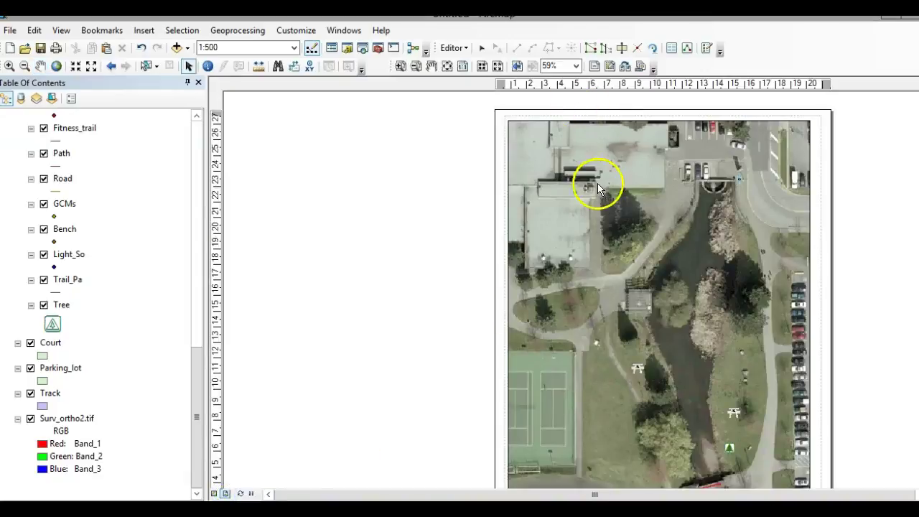
pyautogui.click(599, 186)
pyautogui.moveTo(508, 119); pyautogui.dragTo(696, 350)
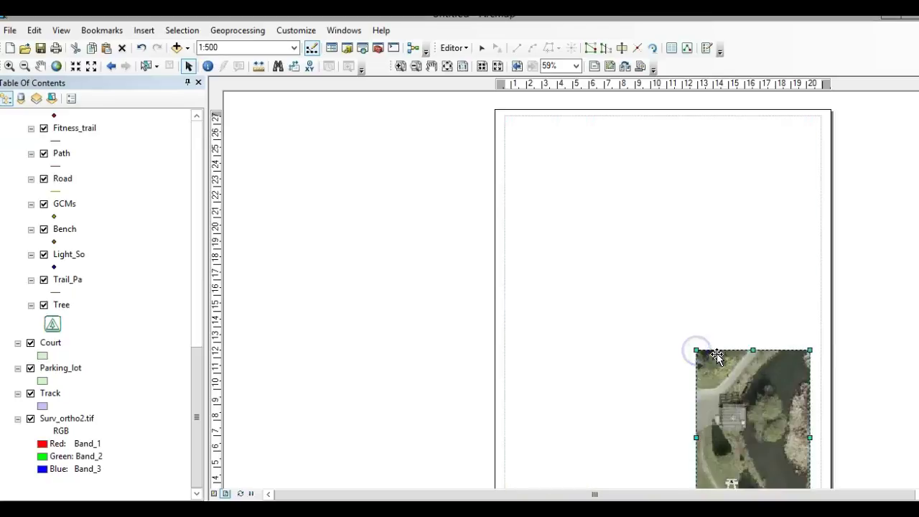
pyautogui.click(623, 332)
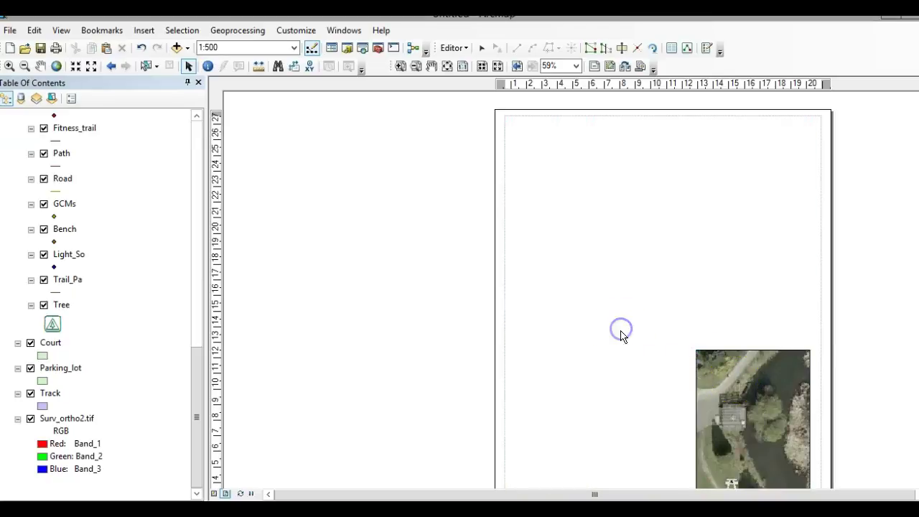
pyautogui.moveTo(204, 381); pyautogui.dragTo(194, 127)
pyautogui.click(38, 119)
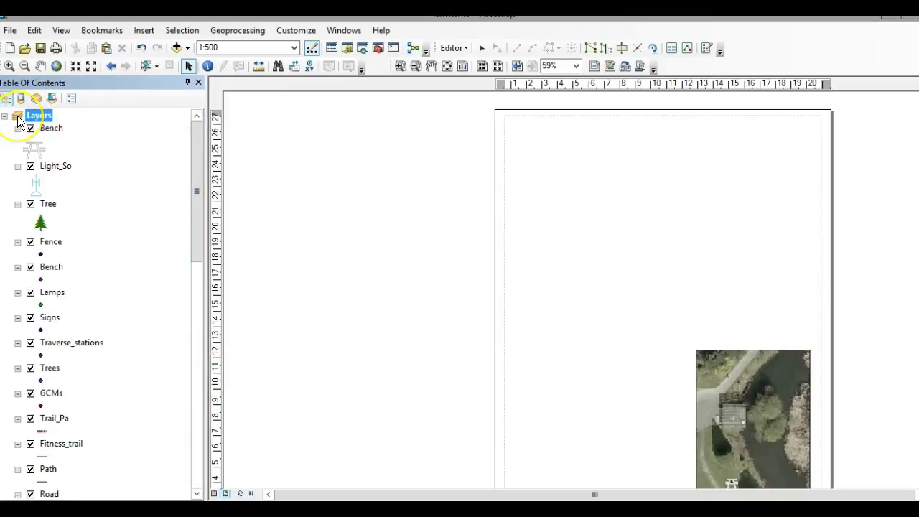
# - Insert a New Data Frame from the Insert menu and move it toward the page's top-left
pyautogui.click(146, 32)
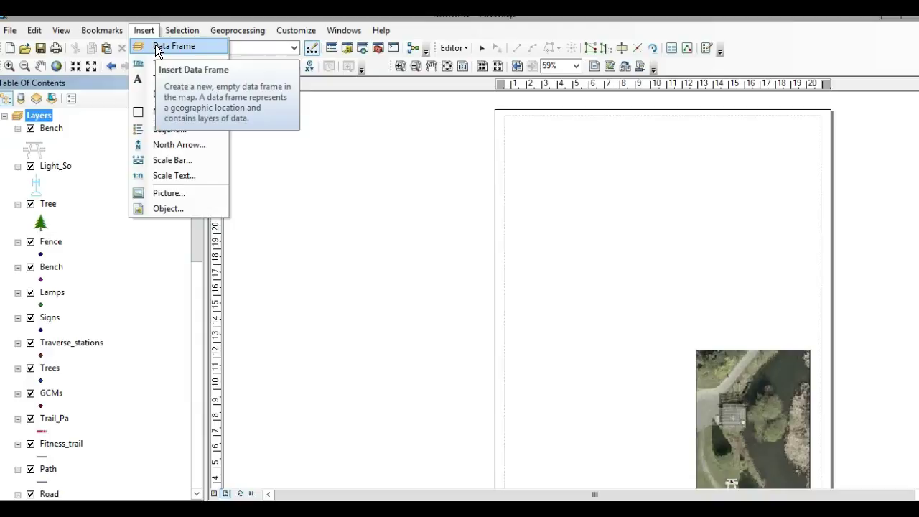
pyautogui.click(155, 46)
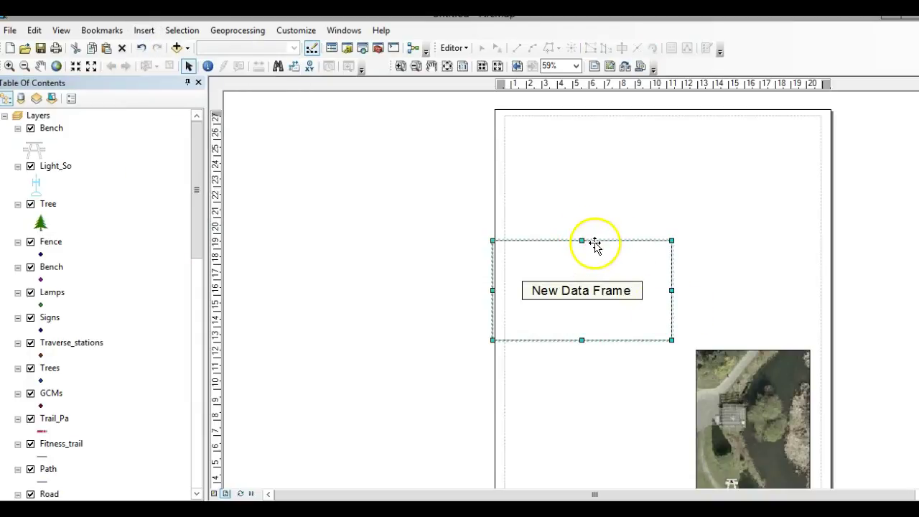
pyautogui.moveTo(593, 244); pyautogui.dragTo(612, 130)
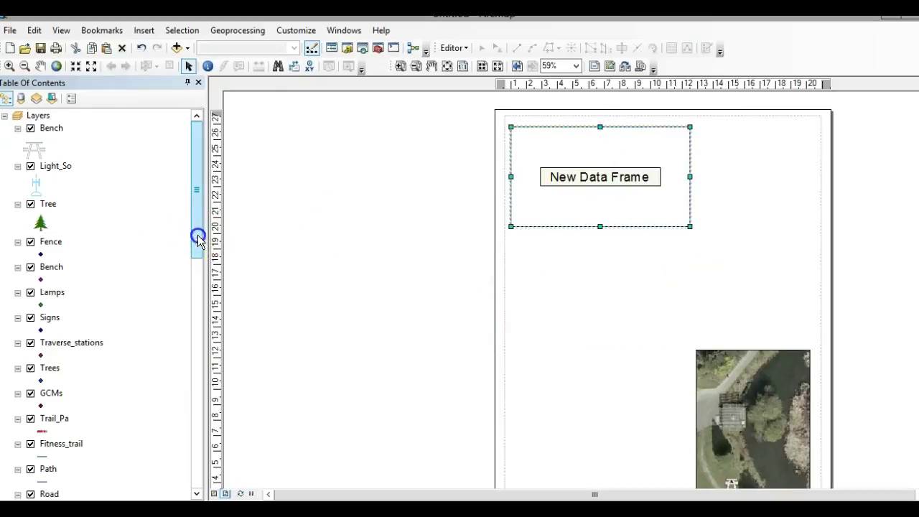
pyautogui.moveTo(198, 240); pyautogui.dragTo(198, 482)
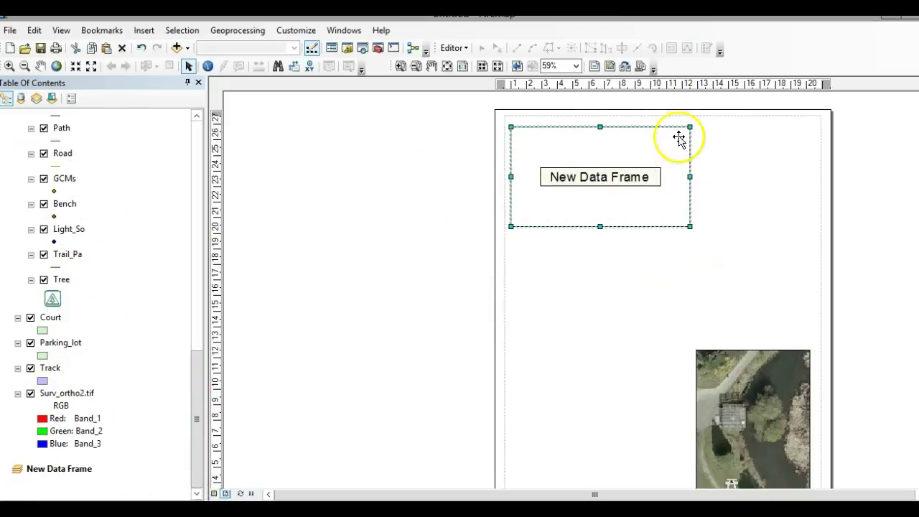
pyautogui.rightClick(66, 395)
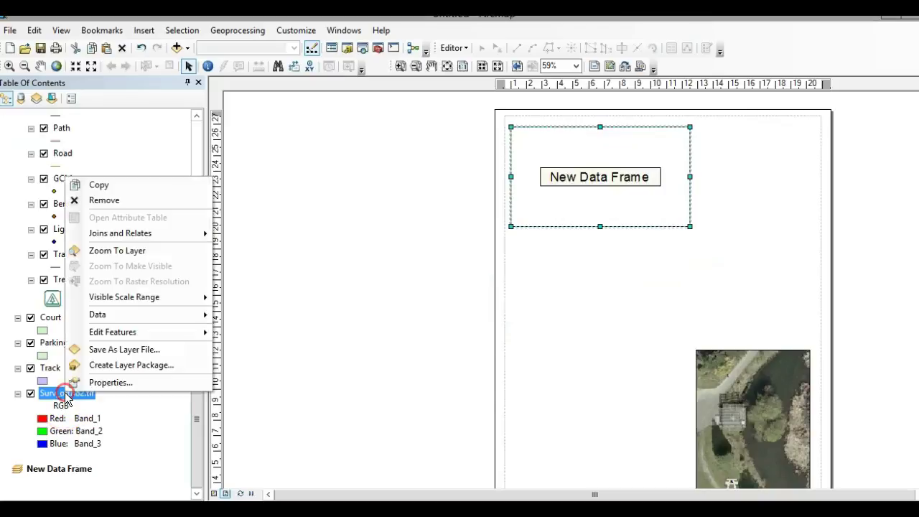
# - Copy the Surv_ortho2.tif layer and paste it into New Data Frame
pyautogui.click(116, 186)
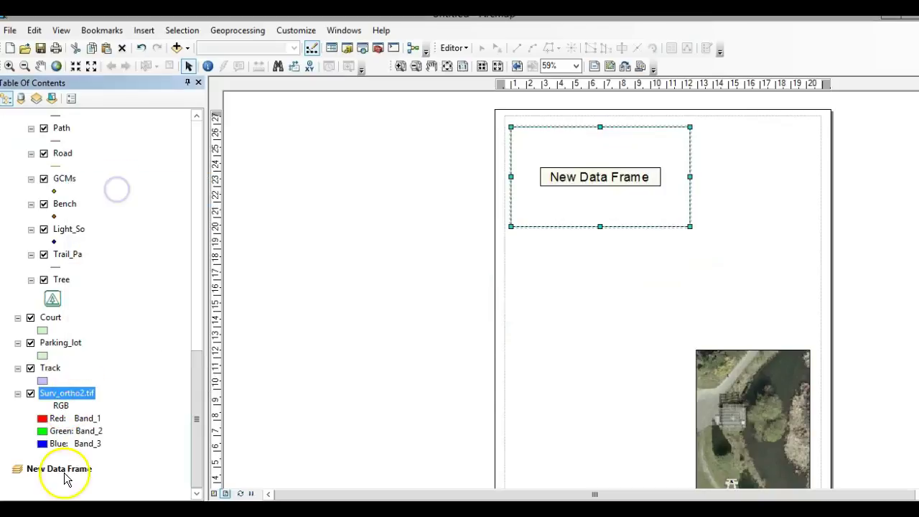
pyautogui.rightClick(65, 472)
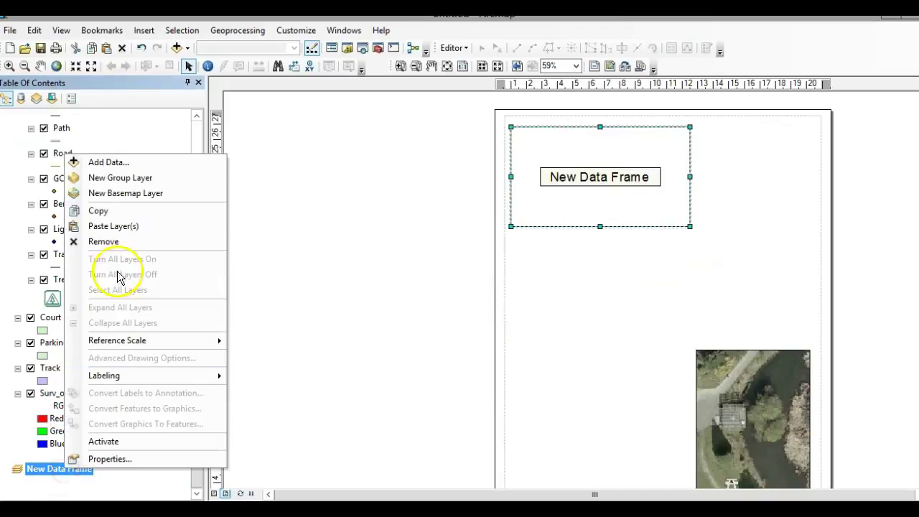
pyautogui.click(115, 227)
pyautogui.click(196, 491)
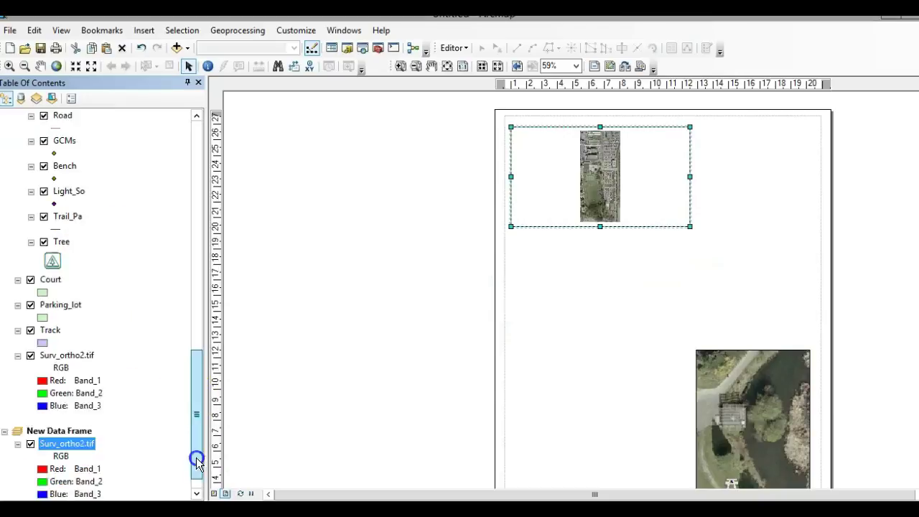
# - Rename New Data Frame to 'Trees' in the table of contents
pyautogui.click(62, 407)
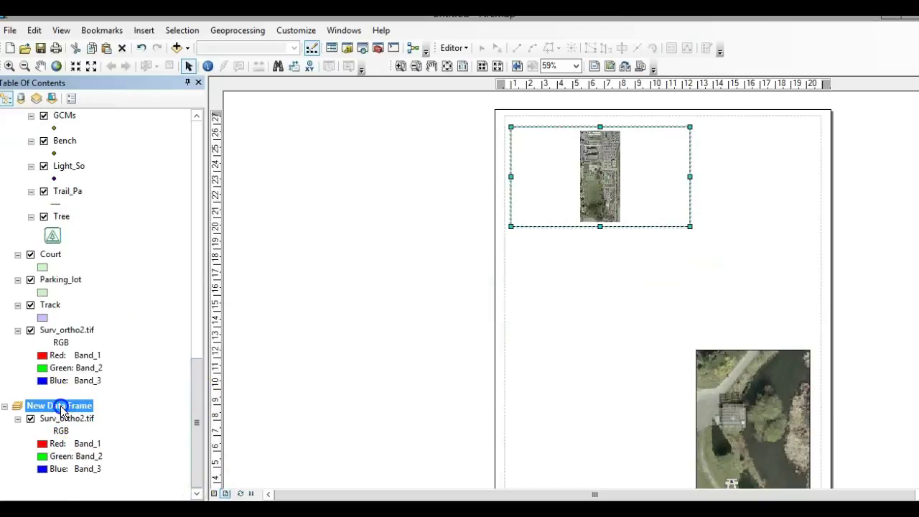
pyautogui.write('Trees')
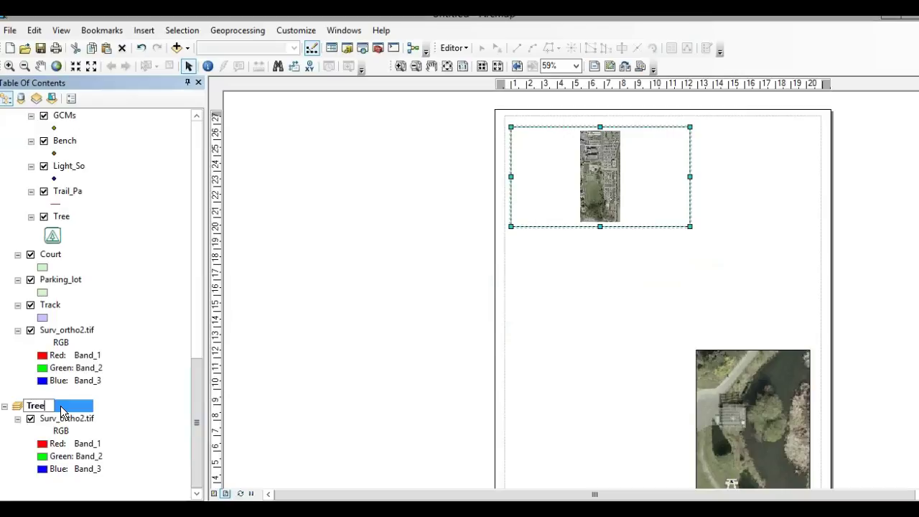
pyautogui.click(143, 413)
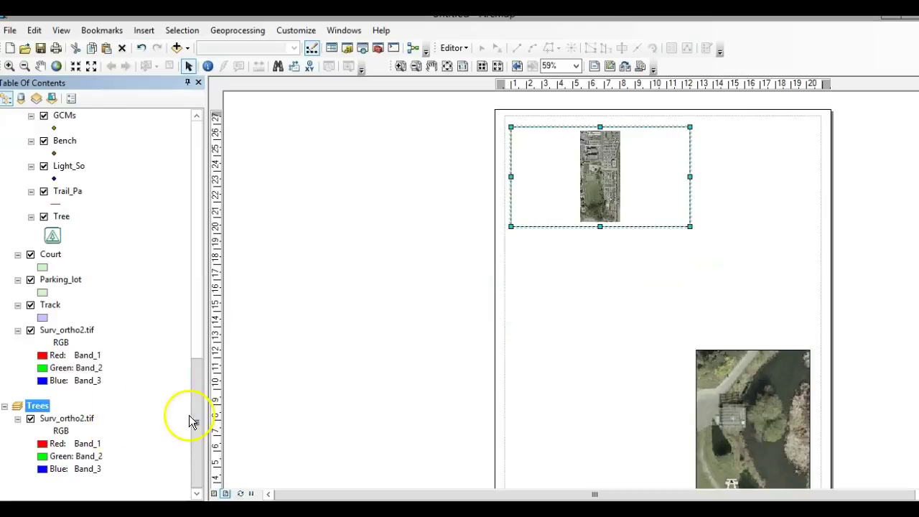
pyautogui.click(724, 376)
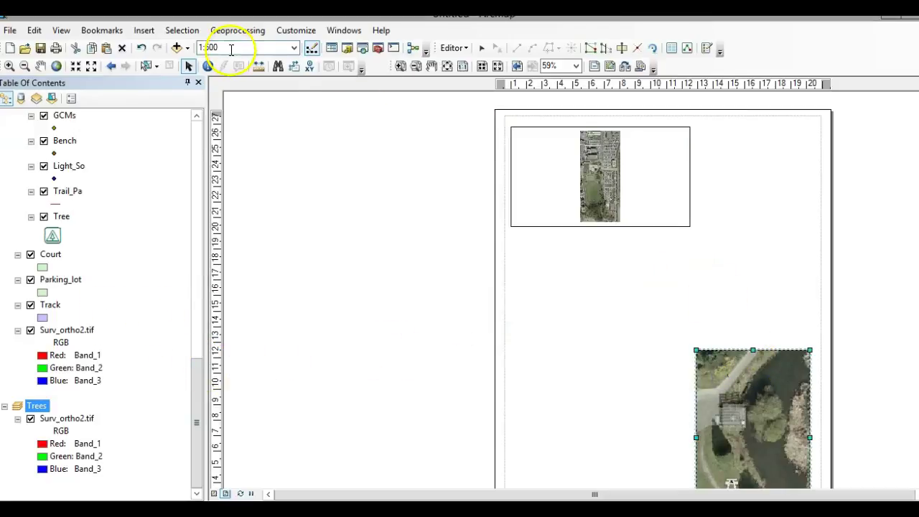
# - Stretch the upper Trees frame taller by dragging its bottom edge down, then refresh the layout view
pyautogui.click(618, 207)
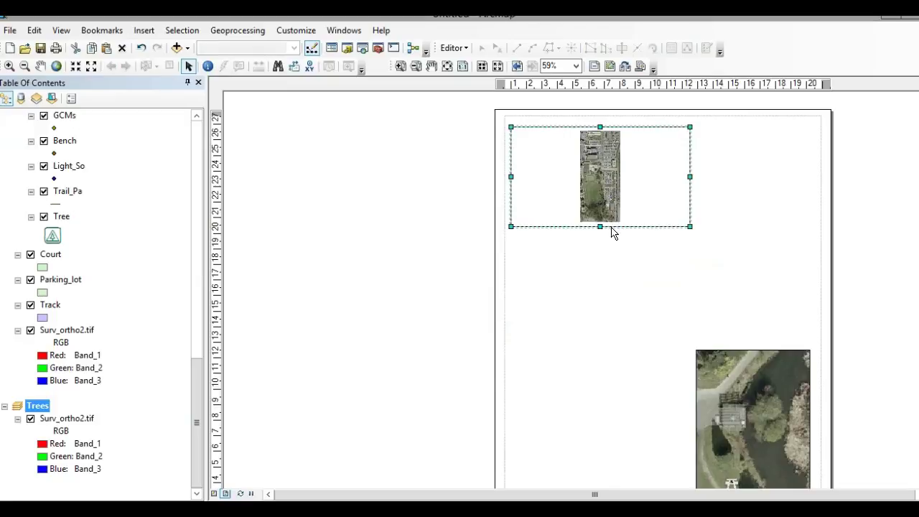
pyautogui.moveTo(601, 226); pyautogui.dragTo(601, 332)
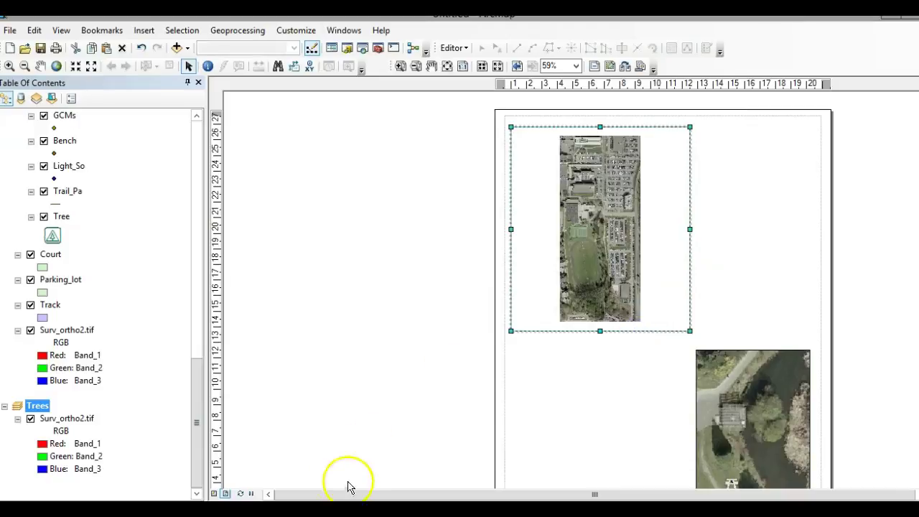
pyautogui.click(219, 495)
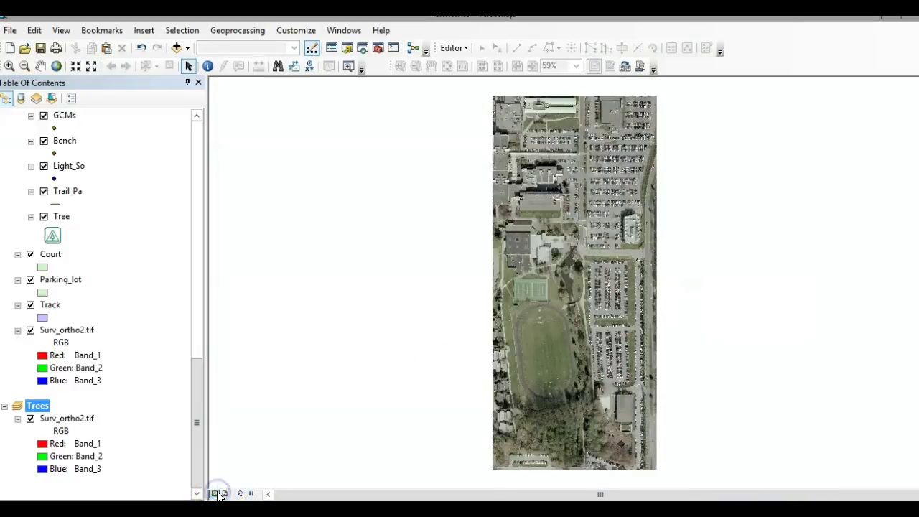
pyautogui.click(225, 495)
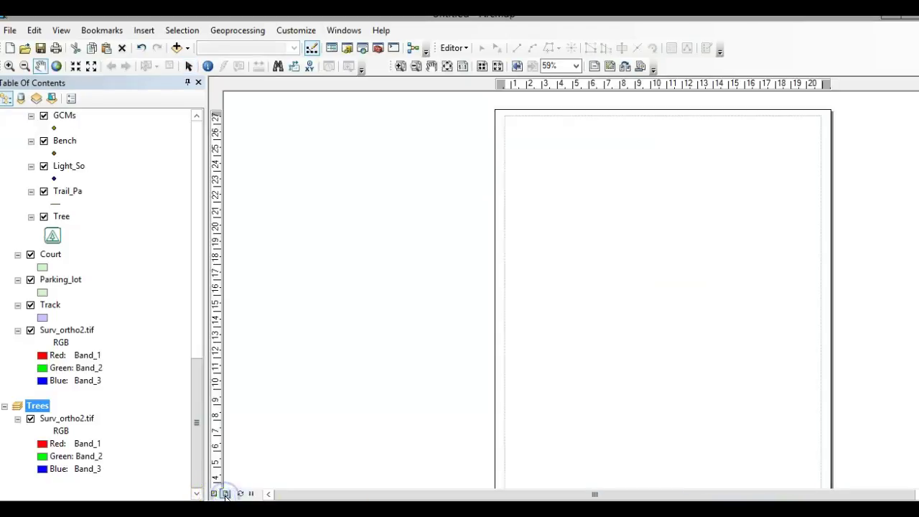
pyautogui.click(625, 208)
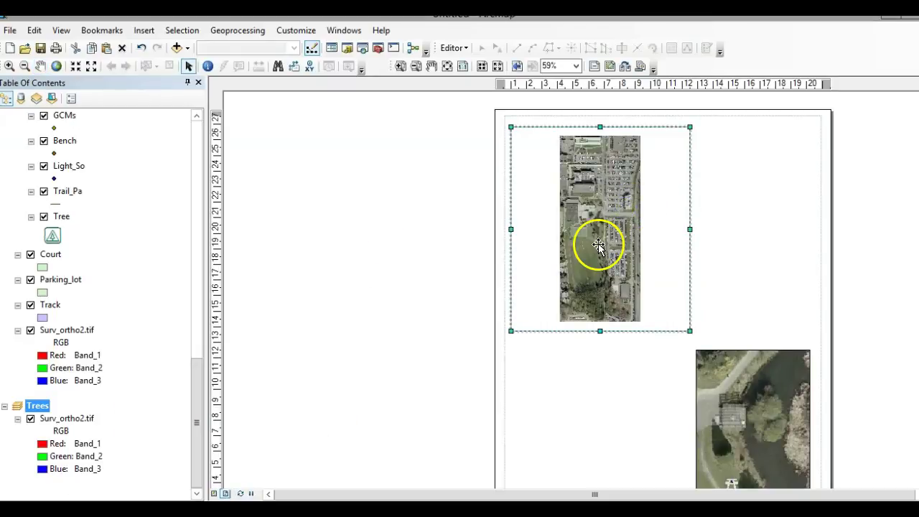
# - In the Trees frame's properties, set the coordinate system to NAD 1983 UTM Zone 10N
pyautogui.rightClick(554, 133)
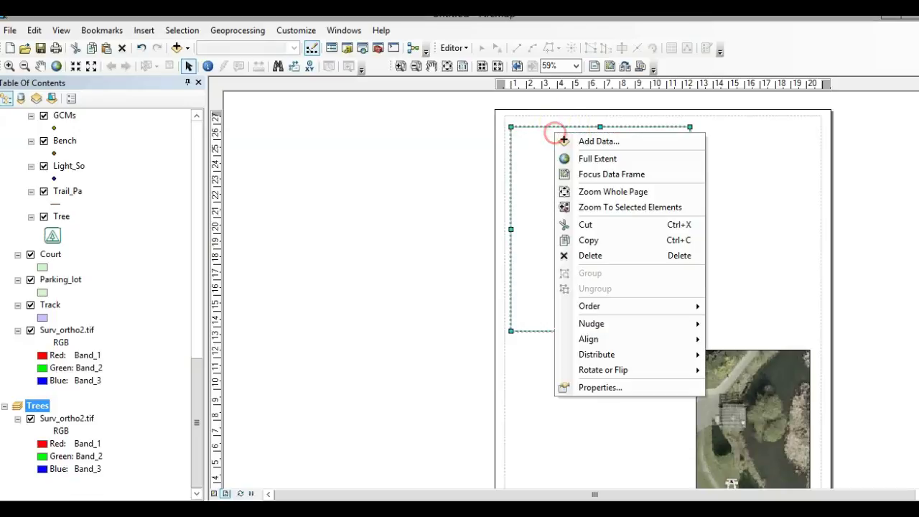
pyautogui.click(533, 176)
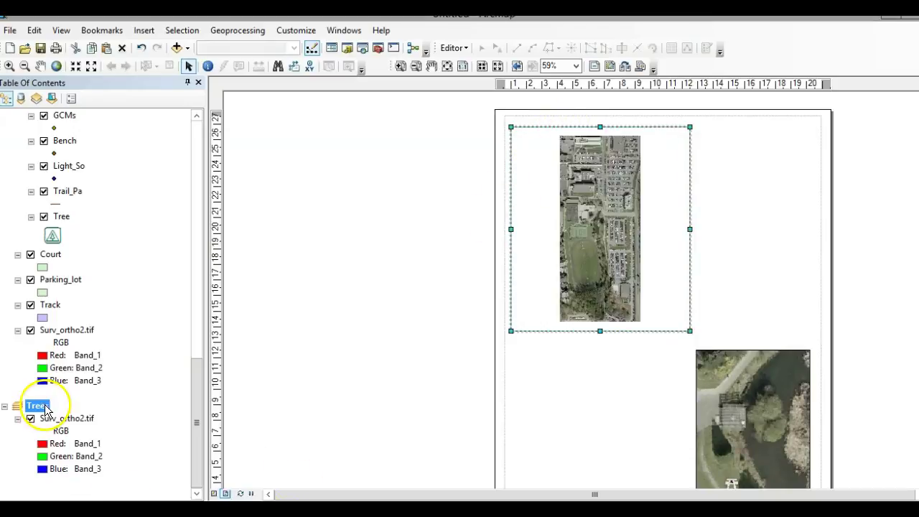
pyautogui.rightClick(45, 408)
pyautogui.click(95, 395)
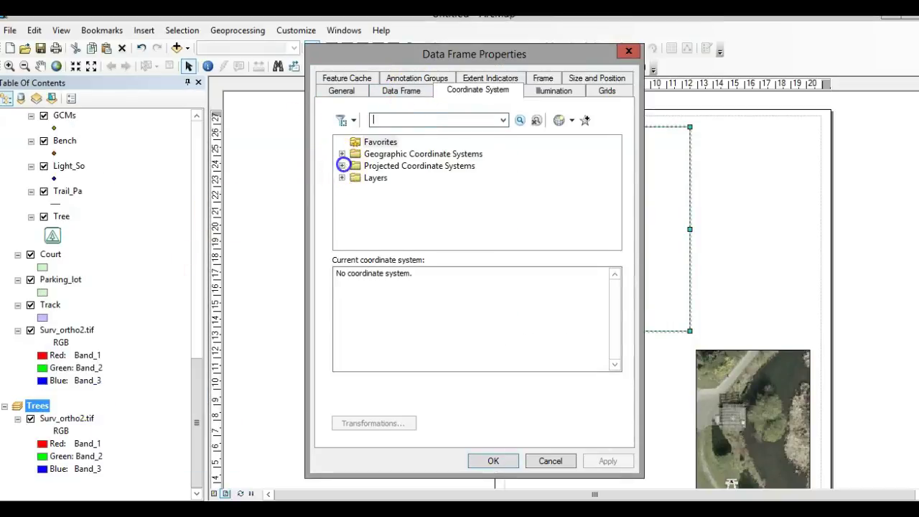
pyautogui.click(342, 166)
pyautogui.click(357, 248)
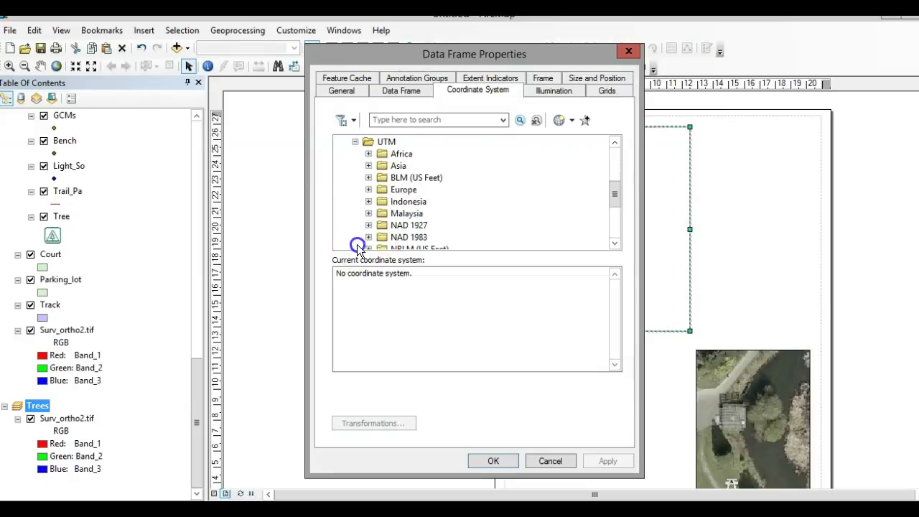
pyautogui.click(369, 237)
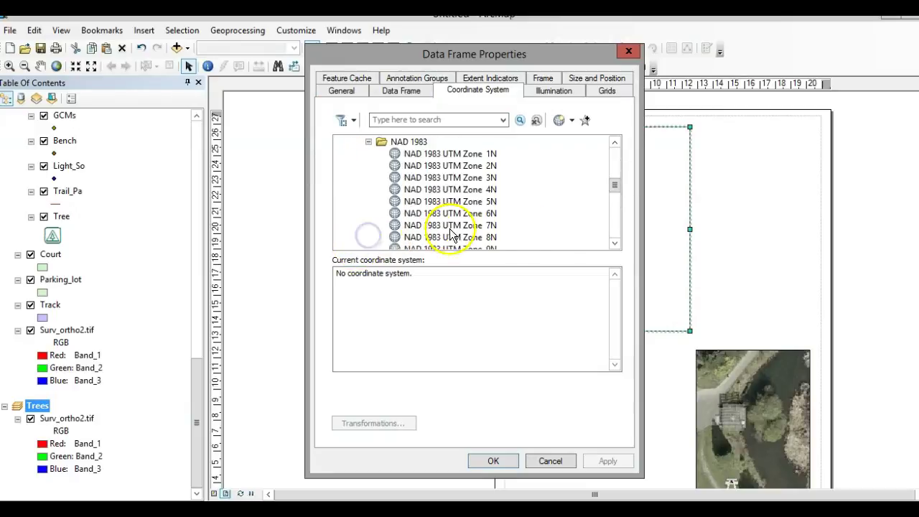
pyautogui.click(615, 244)
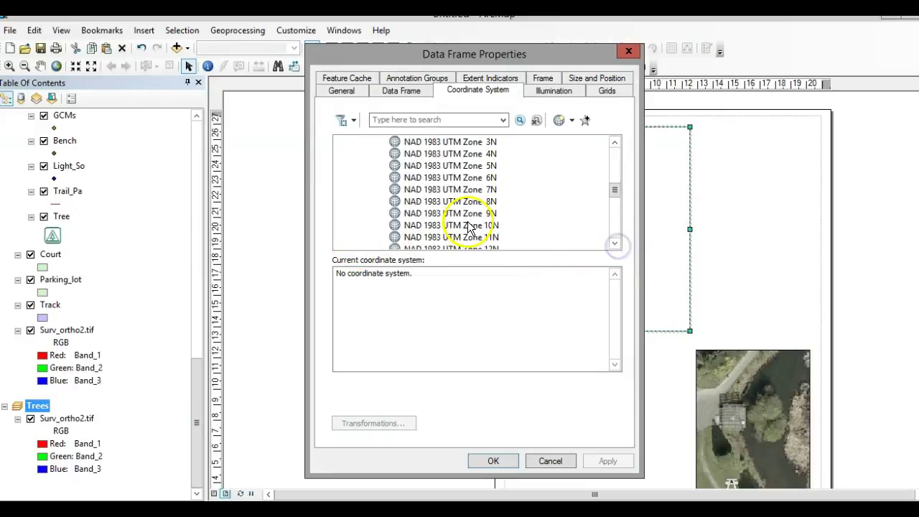
pyautogui.click(467, 225)
pyautogui.click(495, 461)
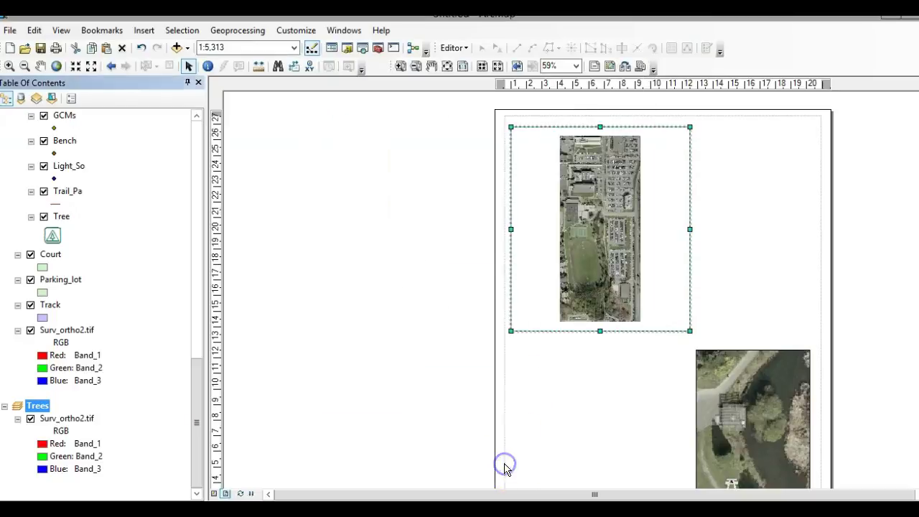
# - Enter 1:5000 in the Map Scale box for the selected Trees frame
pyautogui.click(558, 127)
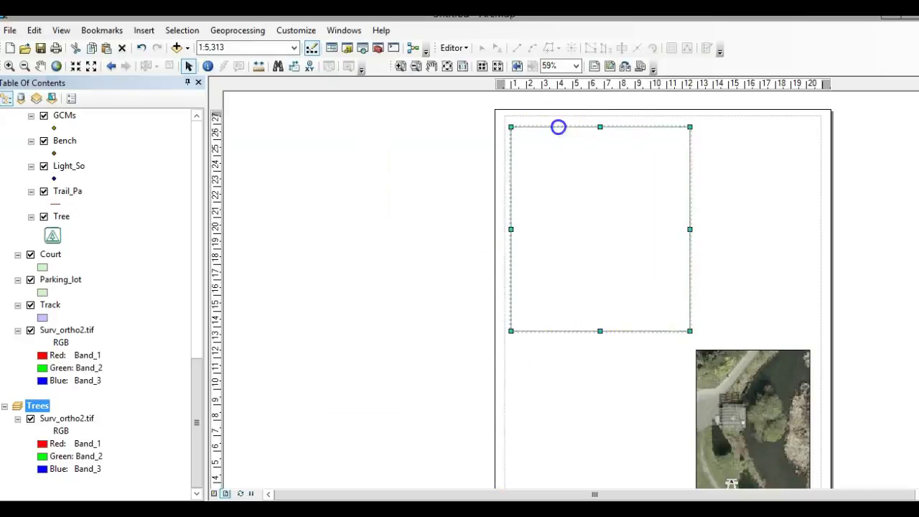
pyautogui.click(518, 130)
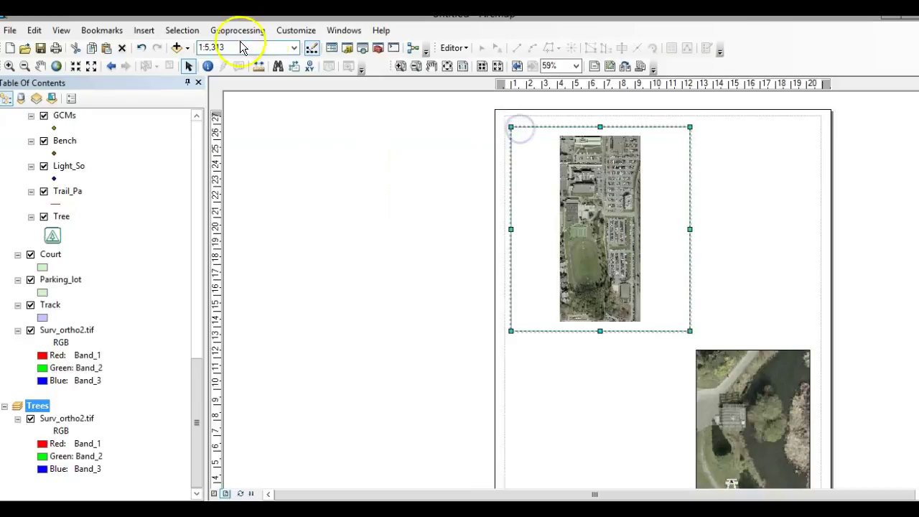
pyautogui.click(226, 47)
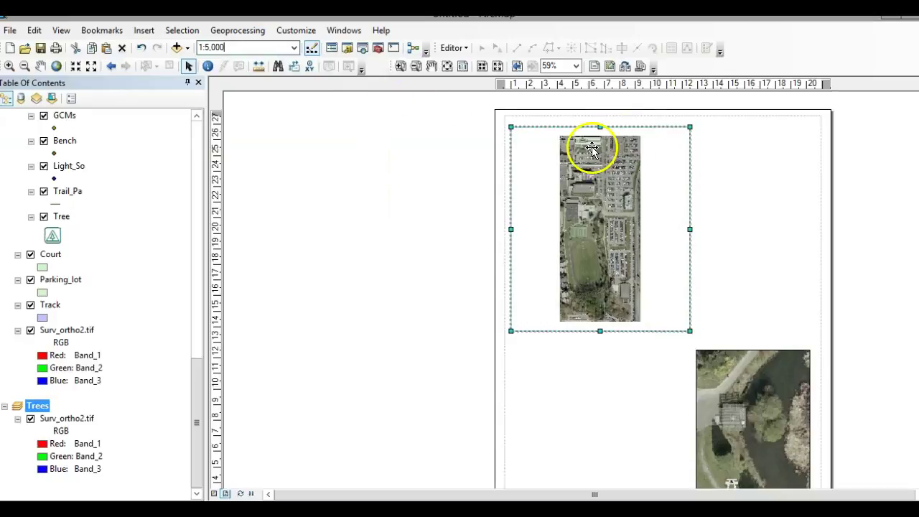
pyautogui.press('Return')
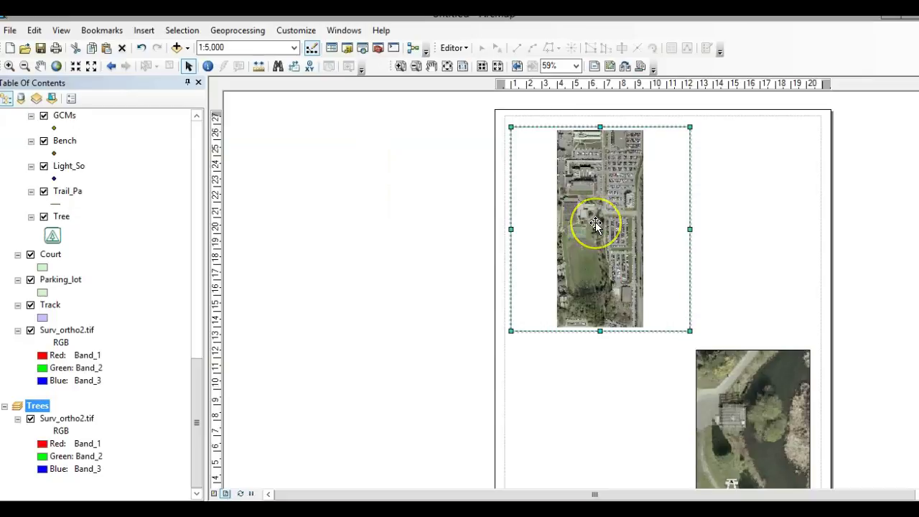
pyautogui.scroll(-1, 596, 225)
pyautogui.scroll(-5, 596, 225)
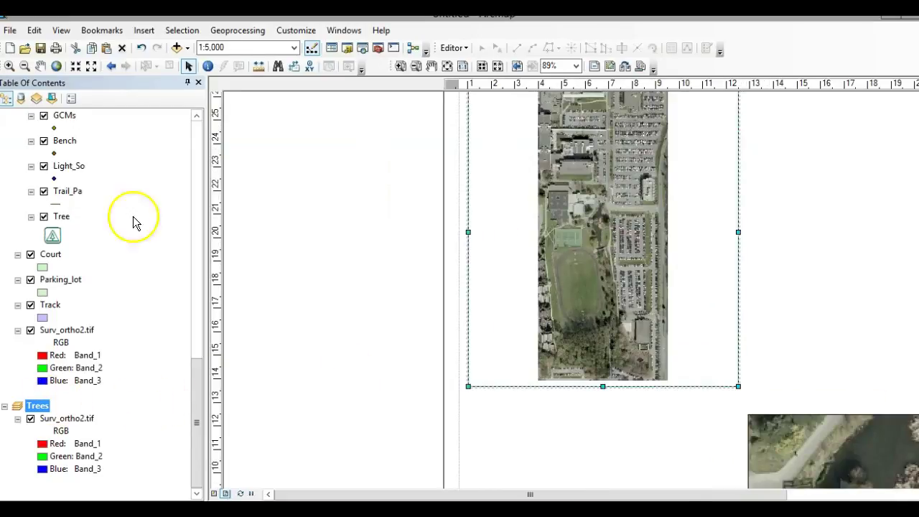
# - Insert a third data frame, New Data Frame 2, and copy the Tree layer into the Trees frame
pyautogui.click(141, 33)
pyautogui.click(156, 43)
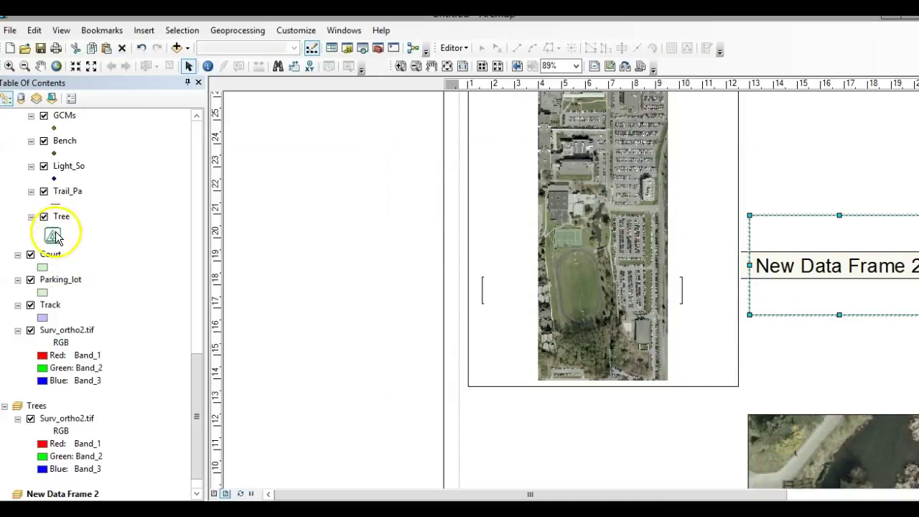
pyautogui.moveTo(61, 367); pyautogui.dragTo(41, 413)
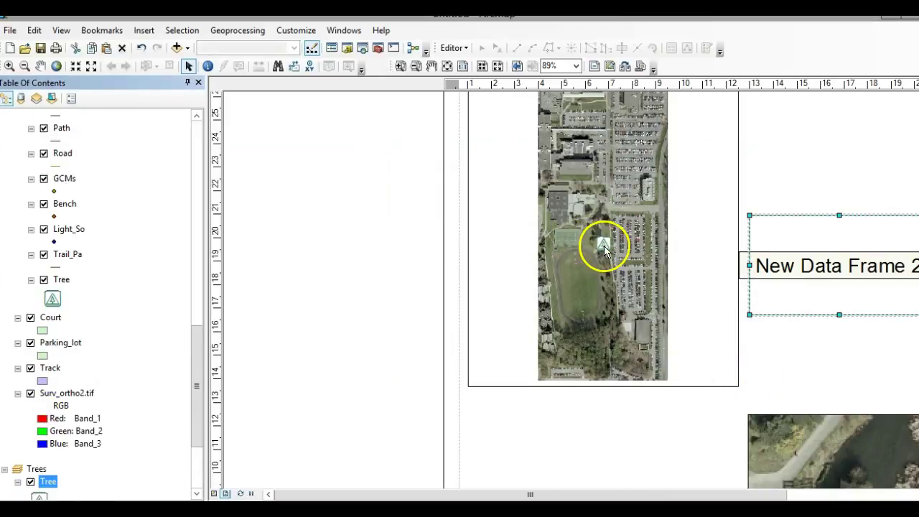